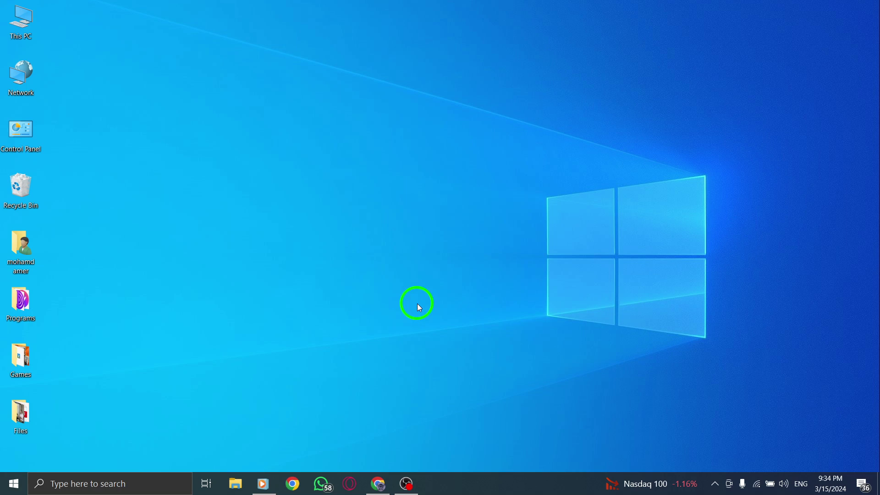
# Restore the Chrome window showing the X home timeline from the taskbar.
pyautogui.click(379, 481)
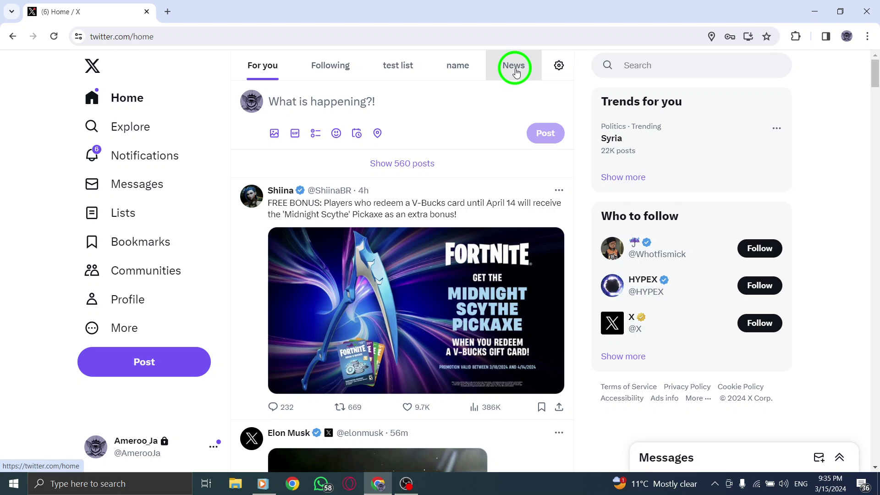
# Search X for 'news' from the right-sidebar search box to show Top results.
pyautogui.click(646, 66)
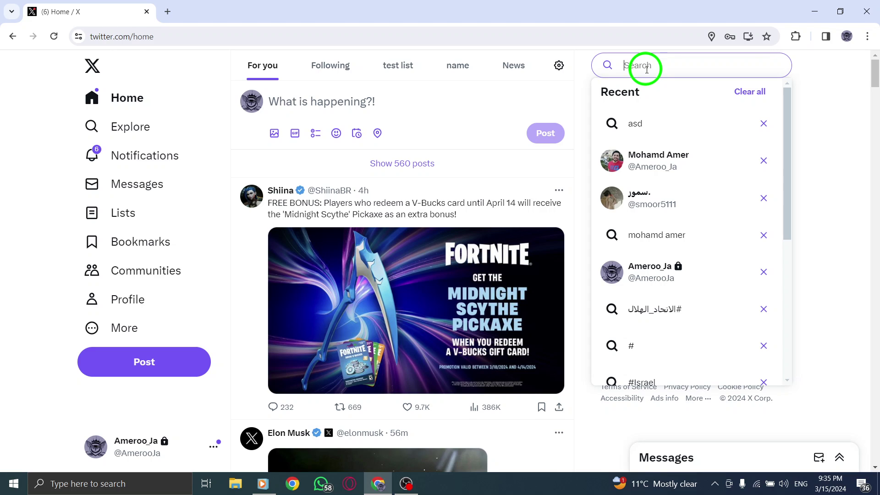
pyautogui.write('news')
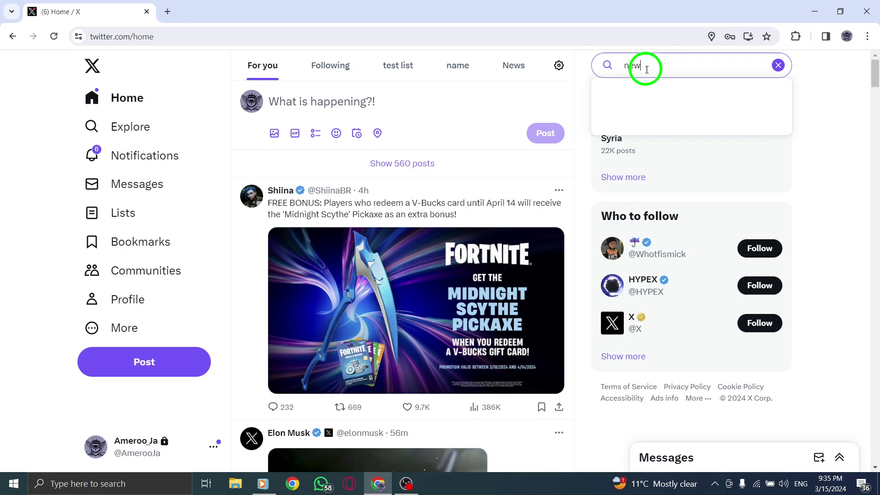
pyautogui.press('Return')
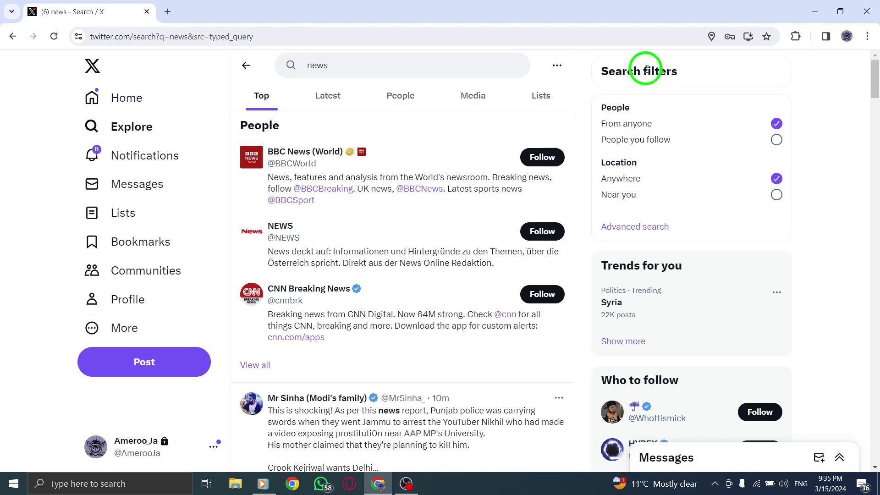
pyautogui.scroll(-2, 639, 191)
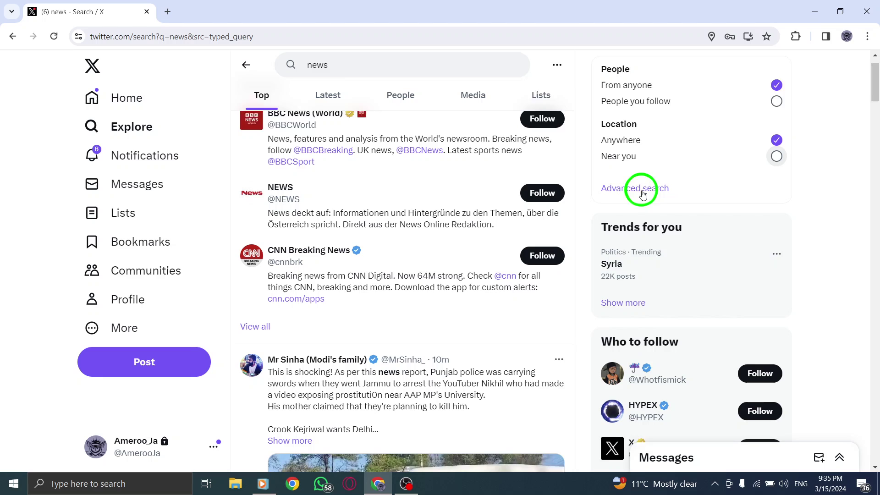
pyautogui.scroll(2, 642, 195)
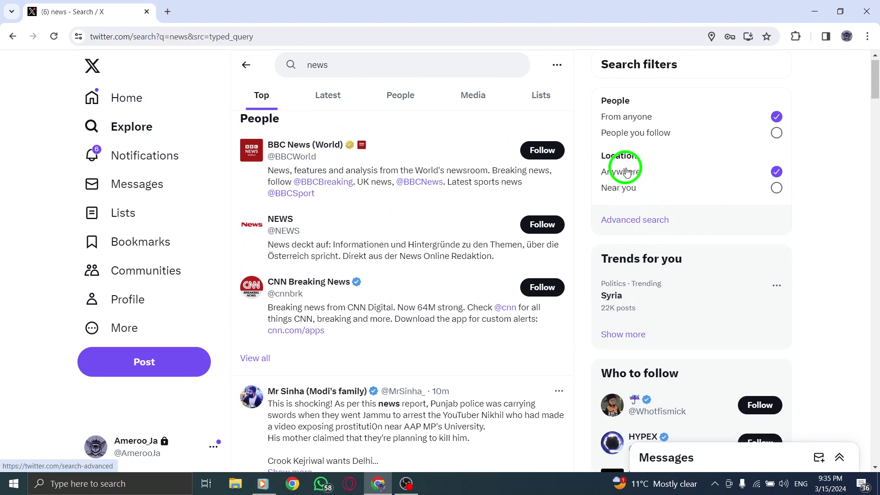
pyautogui.click(642, 230)
pyautogui.scroll(-5, 569, 222)
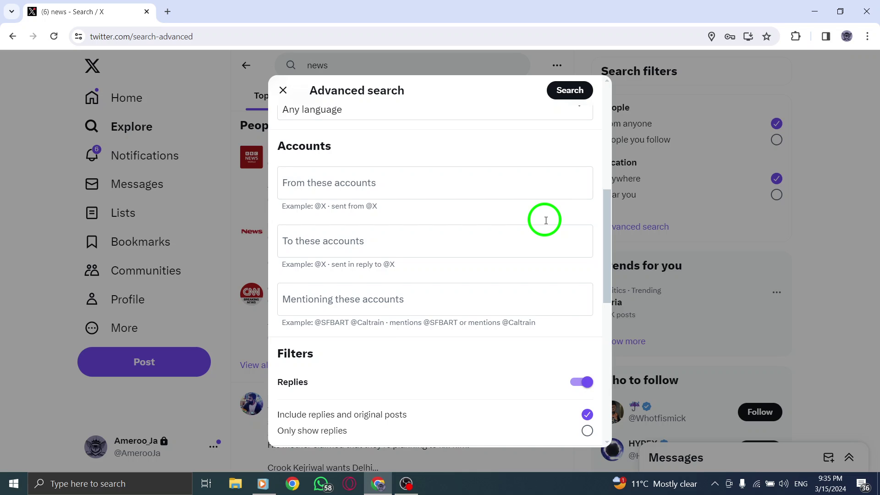
pyautogui.scroll(-3, 544, 217)
pyautogui.scroll(-2, 546, 224)
pyautogui.click(683, 186)
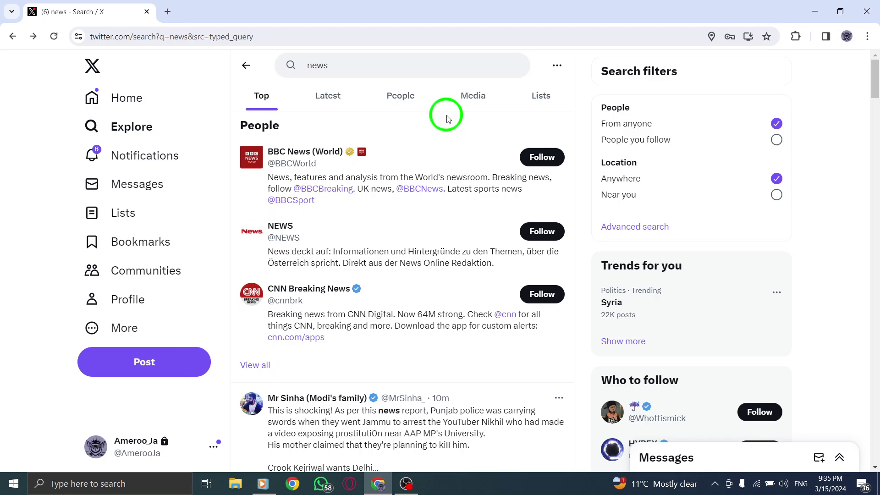
pyautogui.scroll(-2, 487, 133)
pyautogui.scroll(-2, 487, 134)
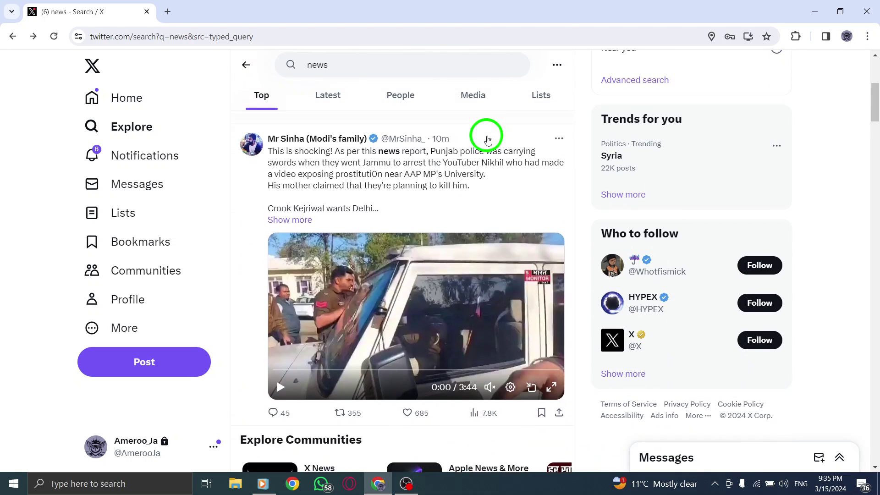
pyautogui.scroll(-1, 486, 136)
pyautogui.scroll(-3, 486, 140)
pyautogui.scroll(-1, 486, 141)
pyautogui.scroll(-1, 486, 140)
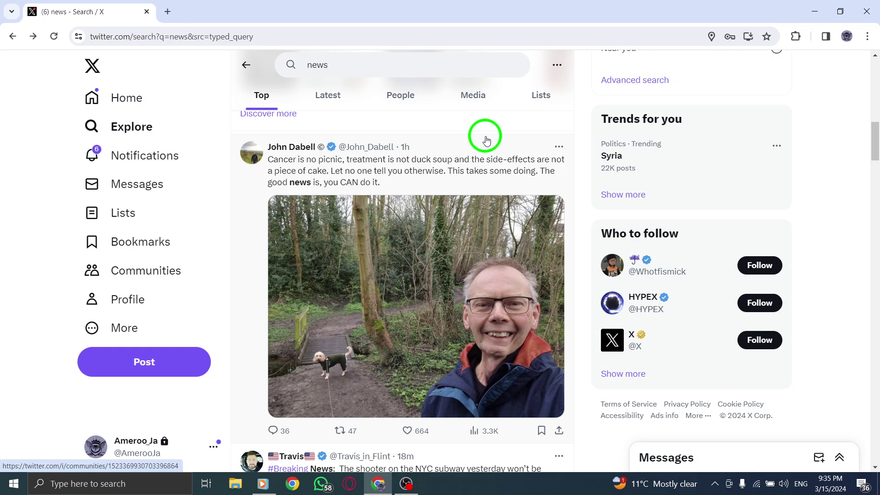
pyautogui.scroll(1, 487, 151)
pyautogui.scroll(5, 487, 156)
pyautogui.scroll(1, 487, 157)
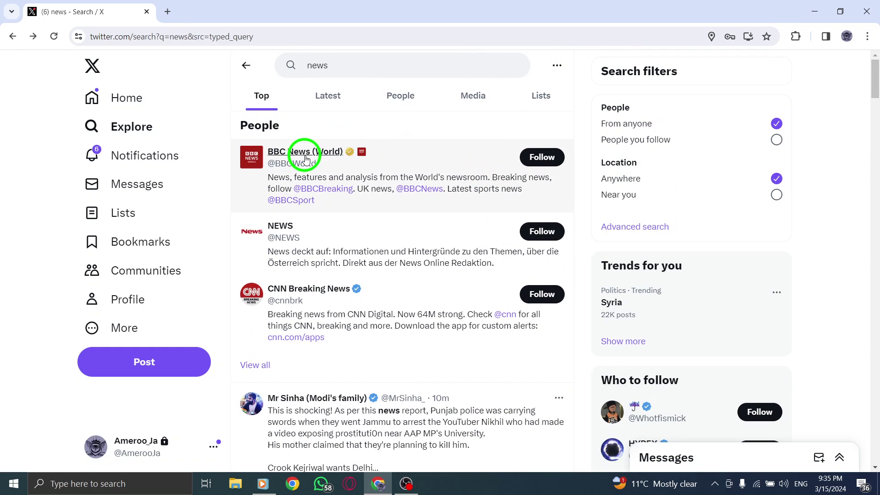
# Return from the 'news' results to the Home For you timeline.
pyautogui.click(131, 99)
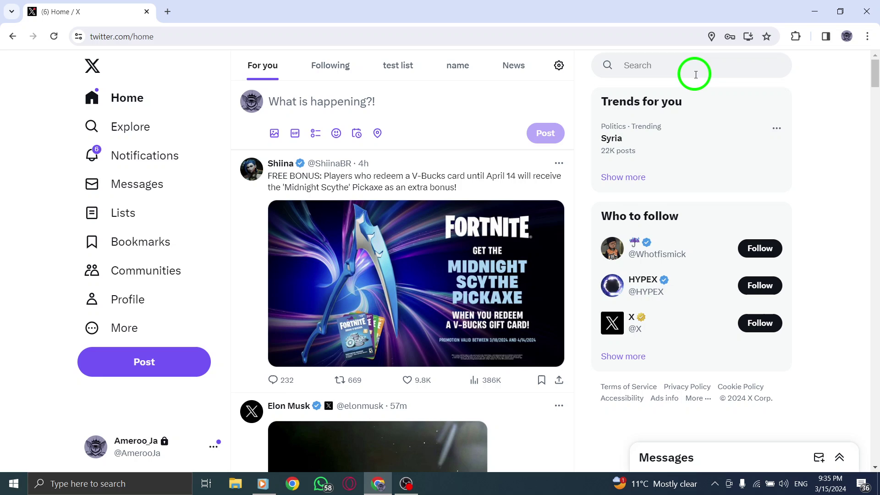
# Minimize Chrome and refresh the Windows desktop from its context menu.
pyautogui.click(809, 17)
pyautogui.rightClick(520, 189)
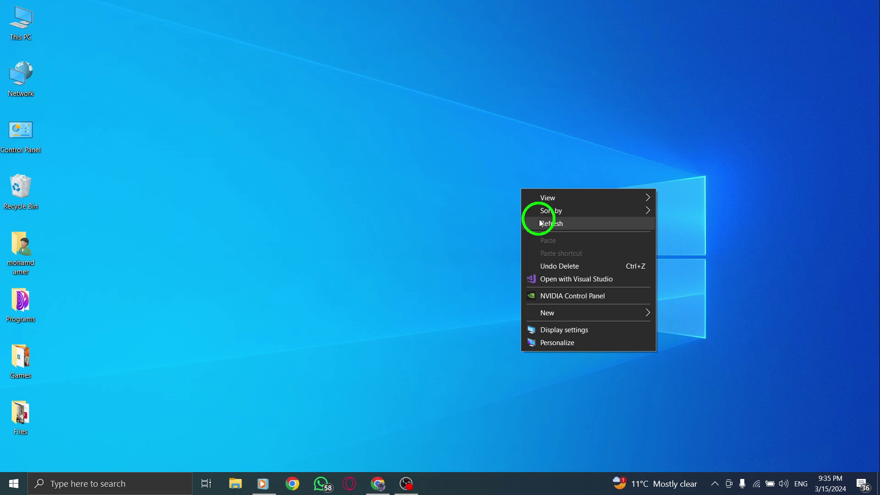
pyautogui.click(539, 220)
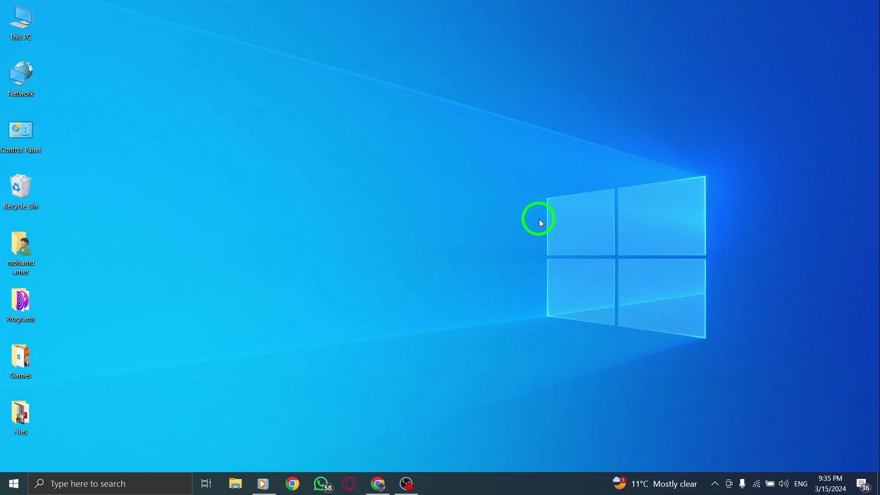